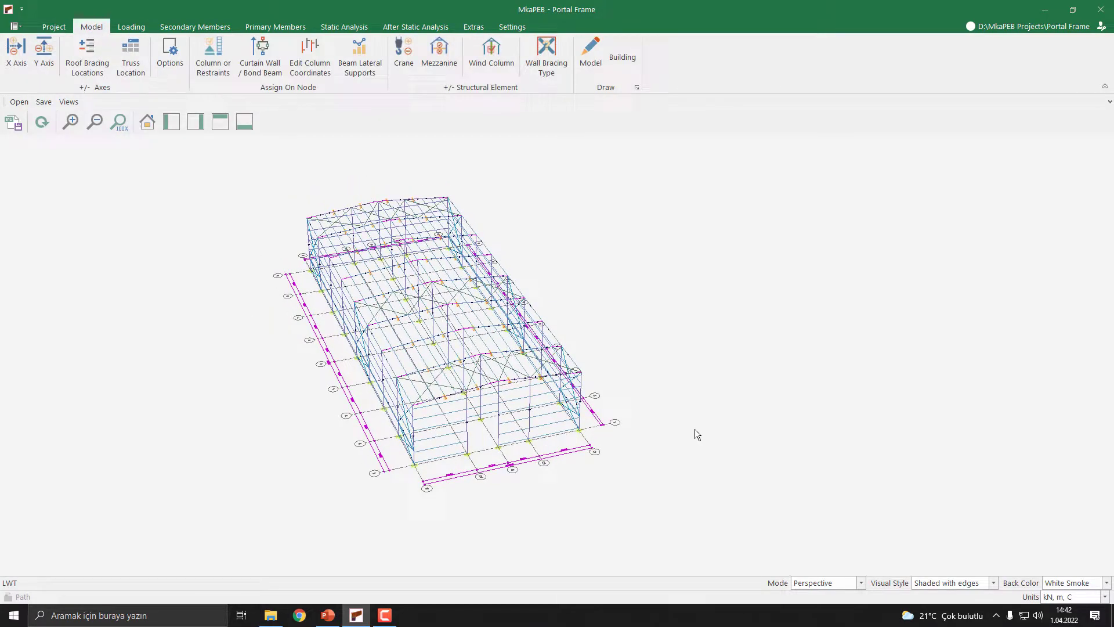
Select IS-875: 2016 as the loading code for the portal frame building.
left_click(131, 27)
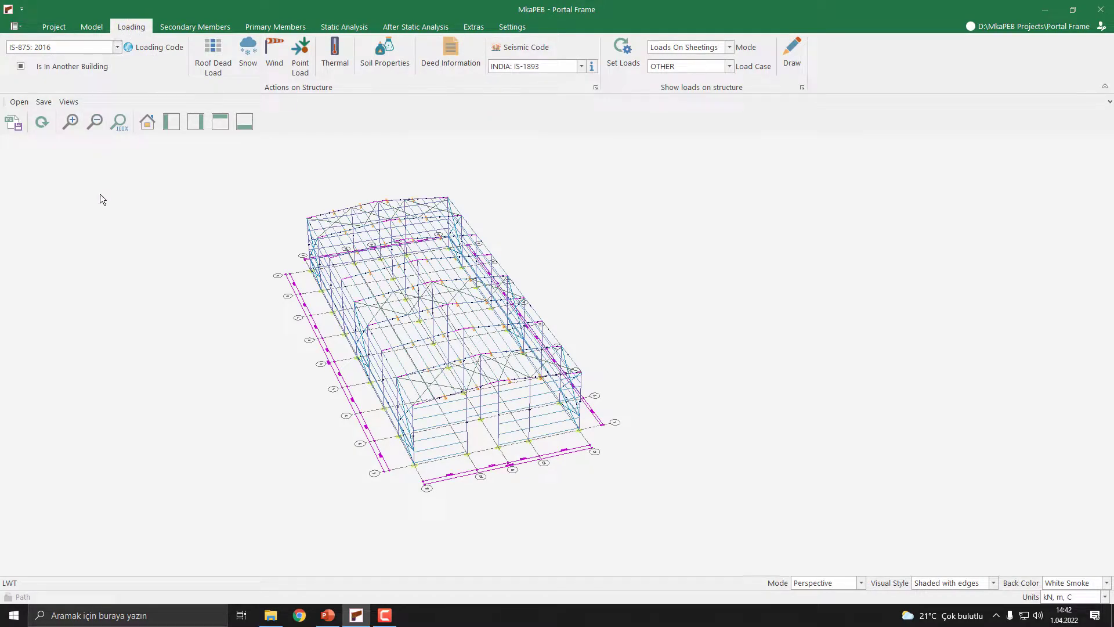
left_click(117, 49)
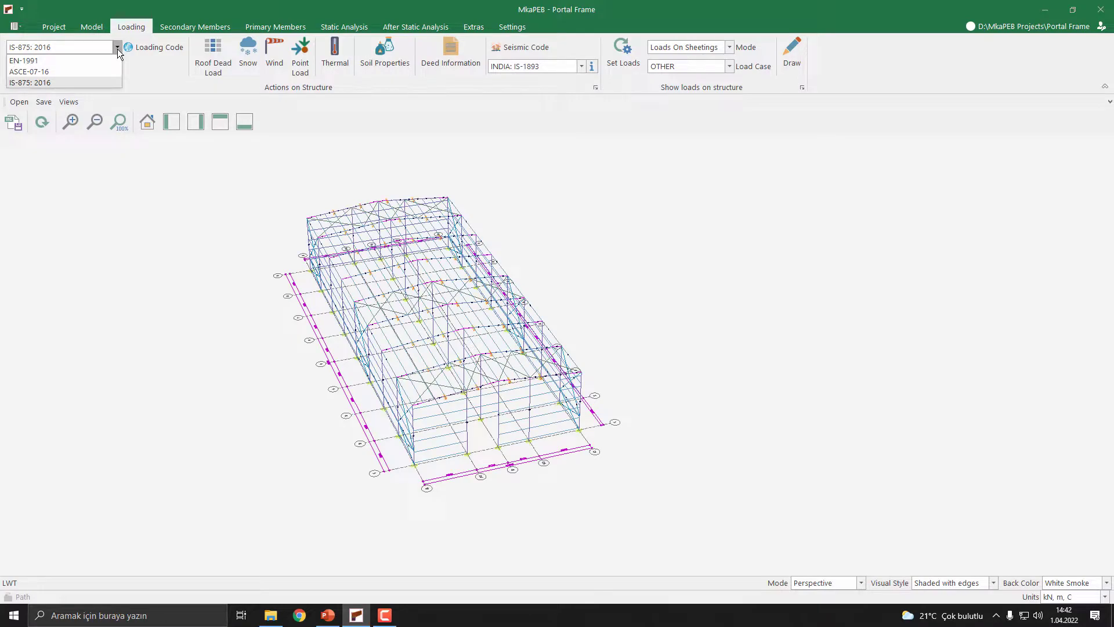
left_click(19, 84)
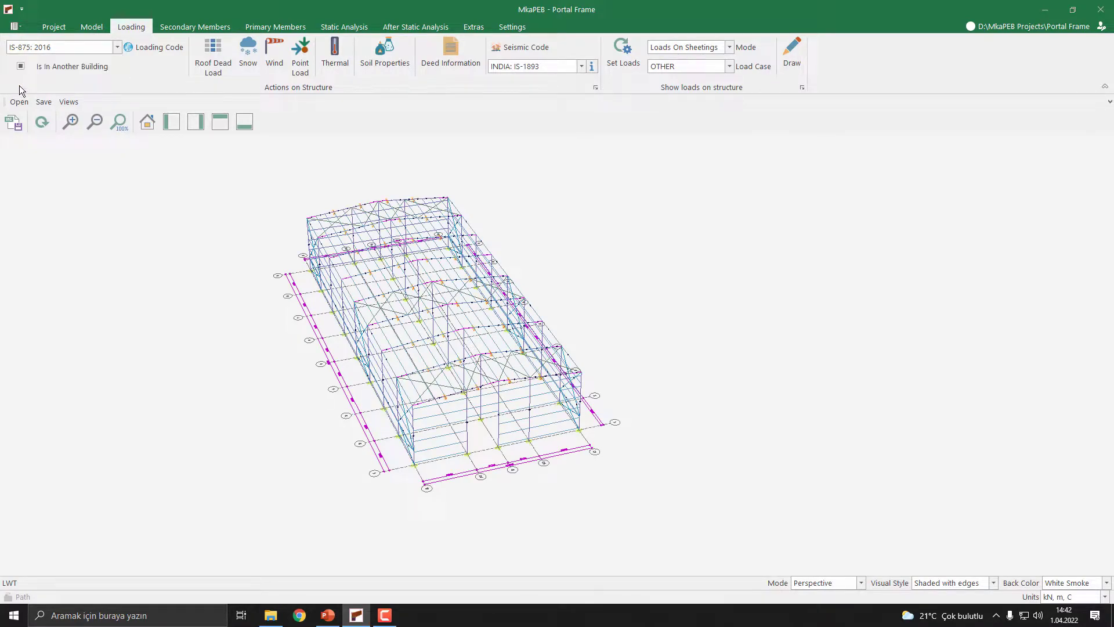
Set the wind zone to 47 m/s in the wind load settings and review the available internal pressure coefficients.
left_click(273, 68)
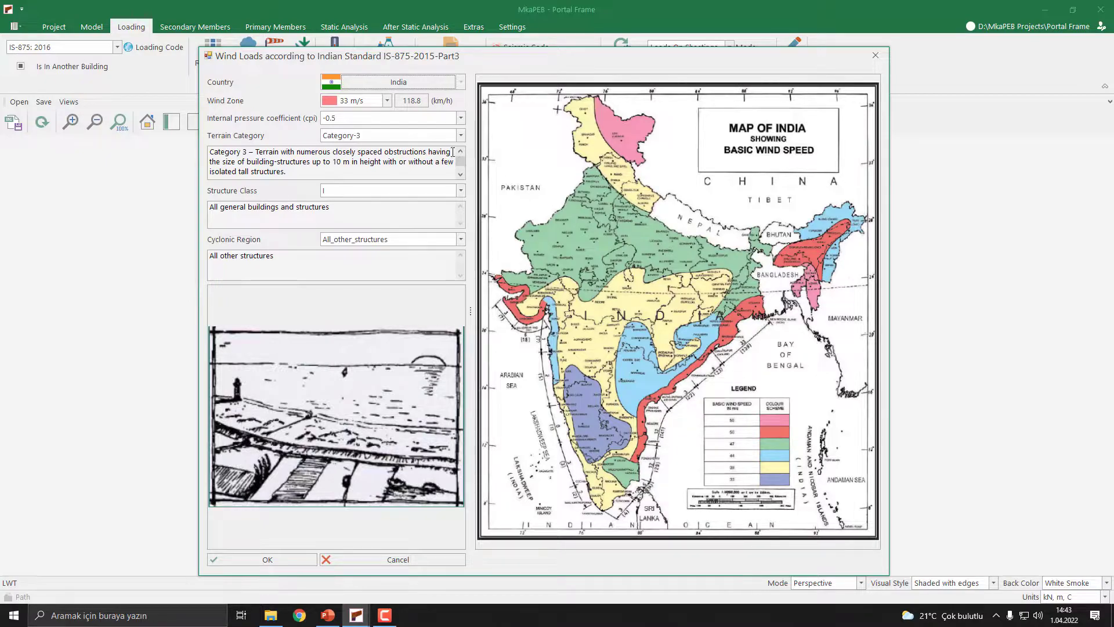
left_click(387, 102)
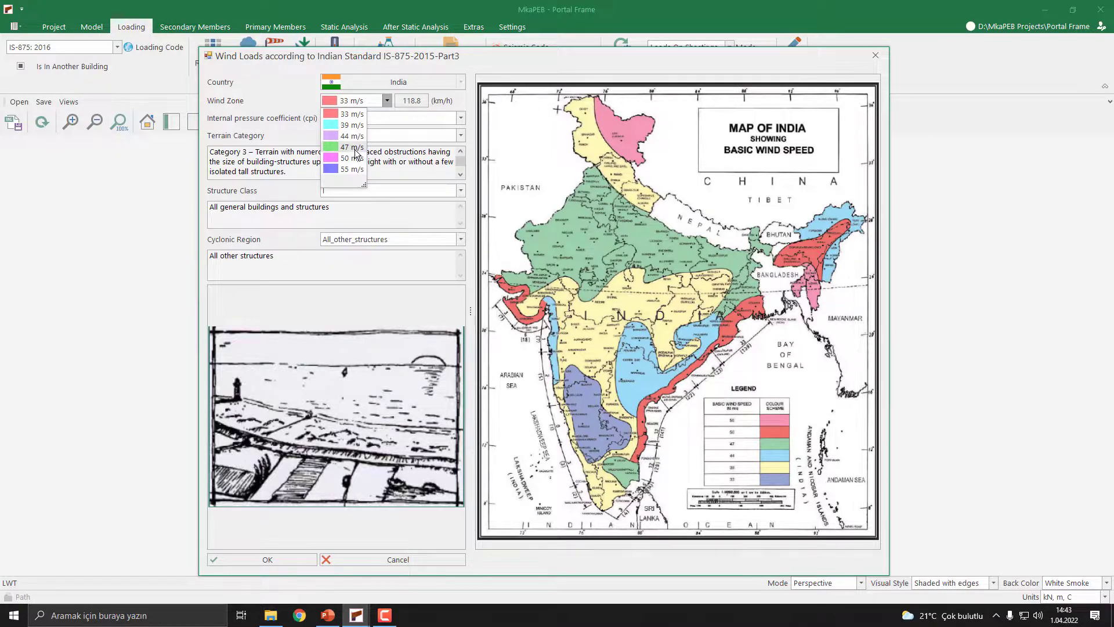
left_click(355, 149)
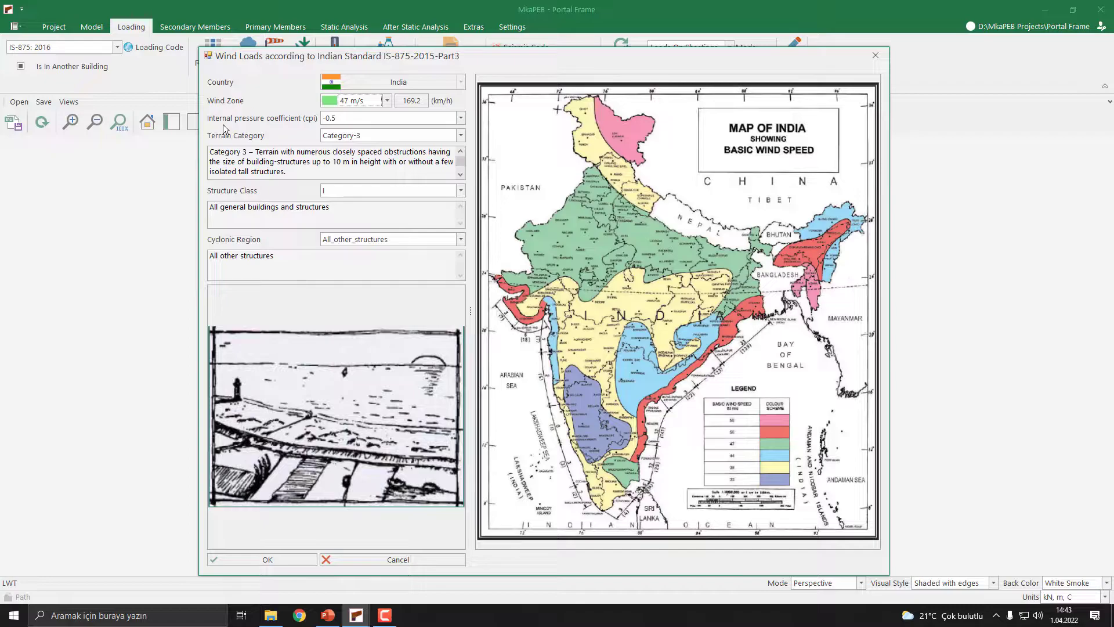
left_click(368, 120)
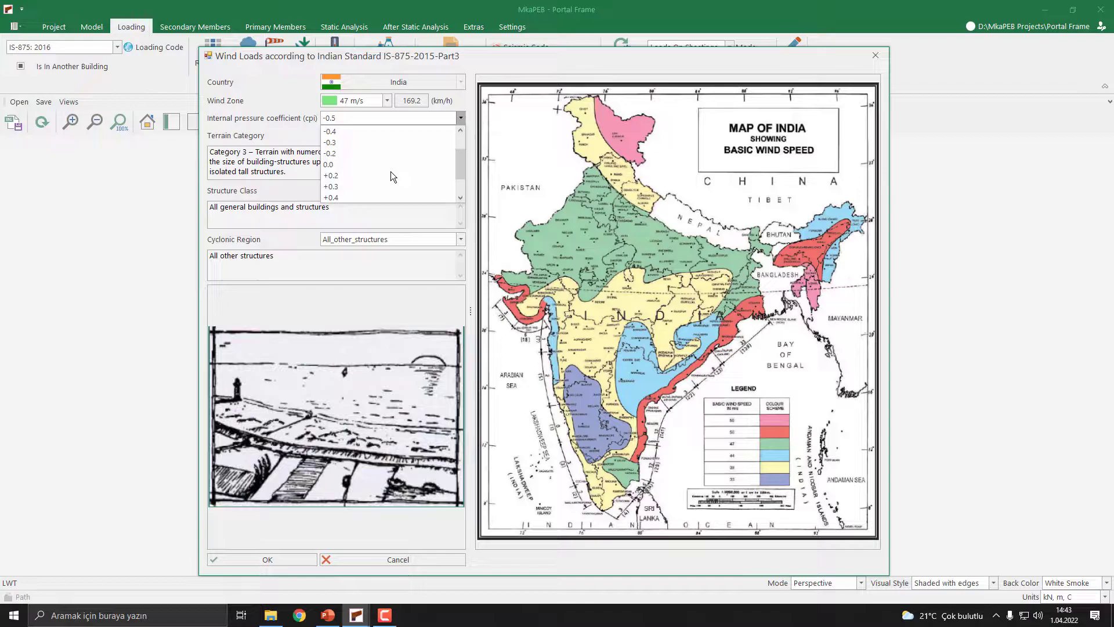
scroll(378, 170, "down", 1)
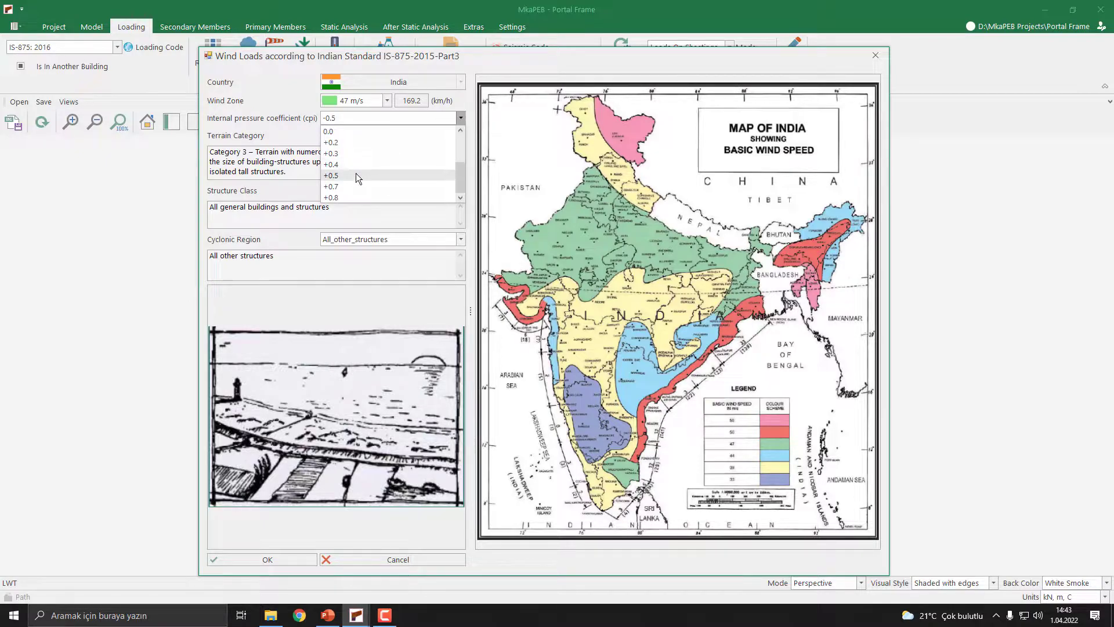
left_click(274, 147)
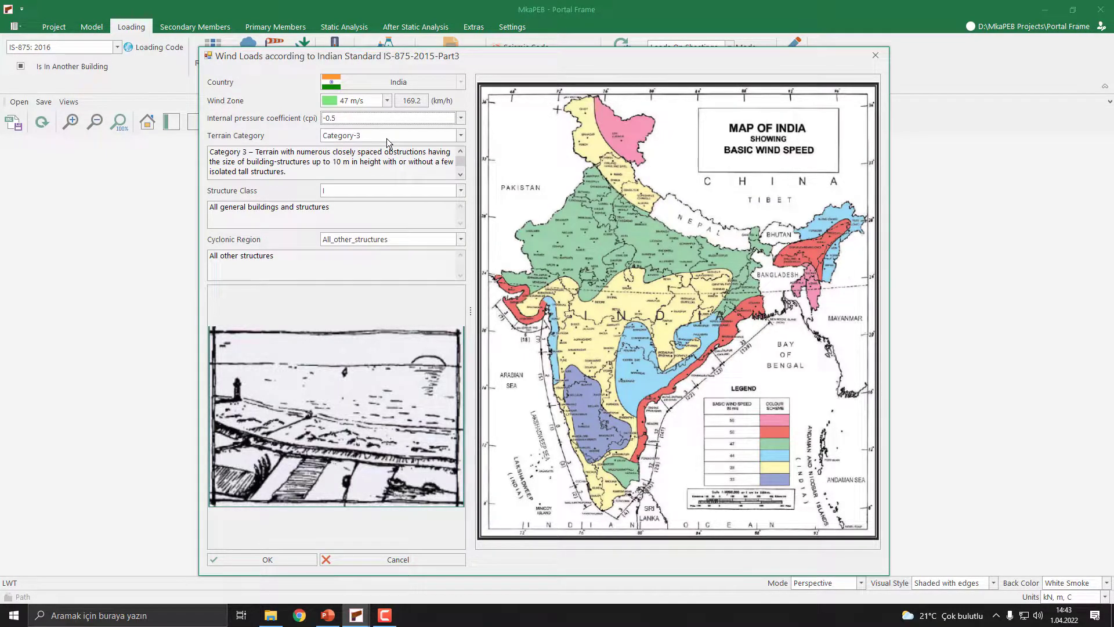
Read the current terrain description and set the wind load's terrain category to Category-2.
left_click_drag(212, 155, 289, 172)
left_click(366, 137)
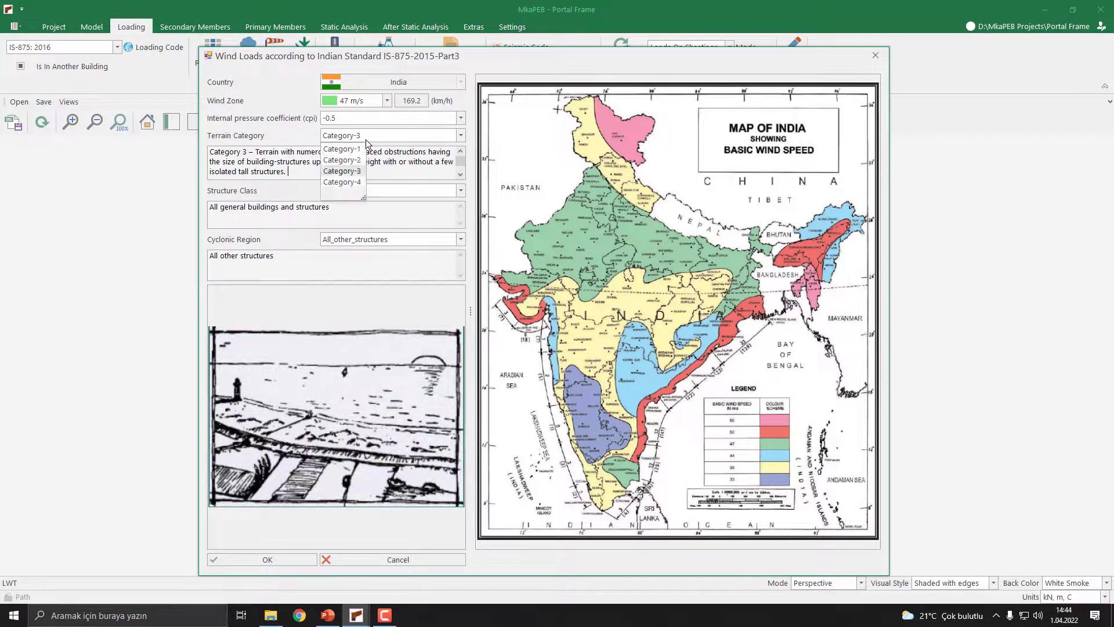
left_click(346, 167)
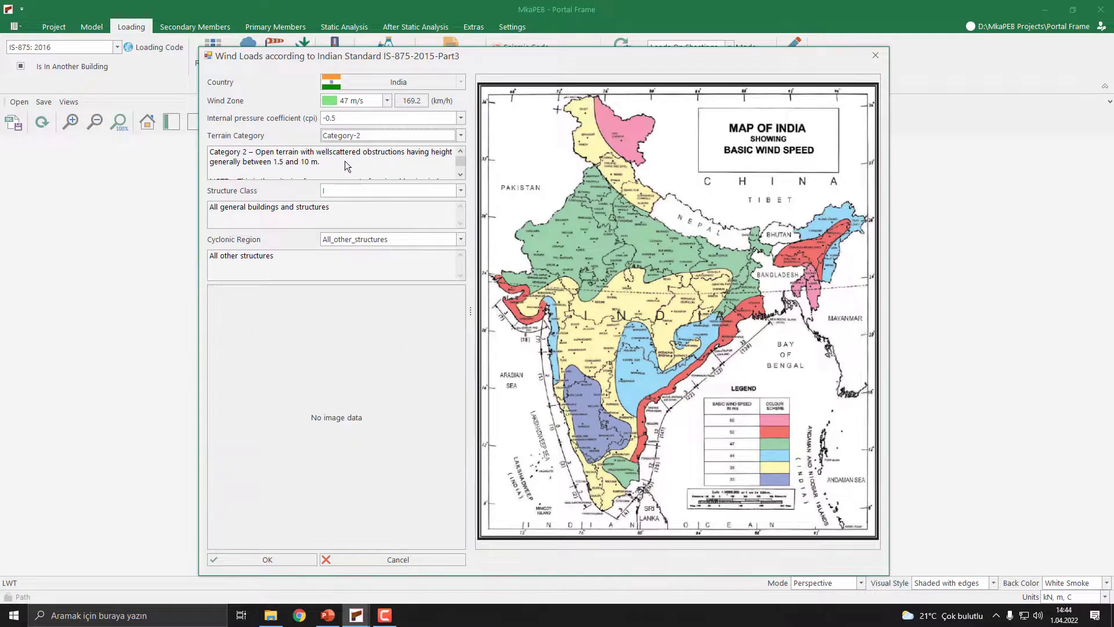
Compare the structure class descriptions and set the structure class to I for general buildings.
left_click(440, 190)
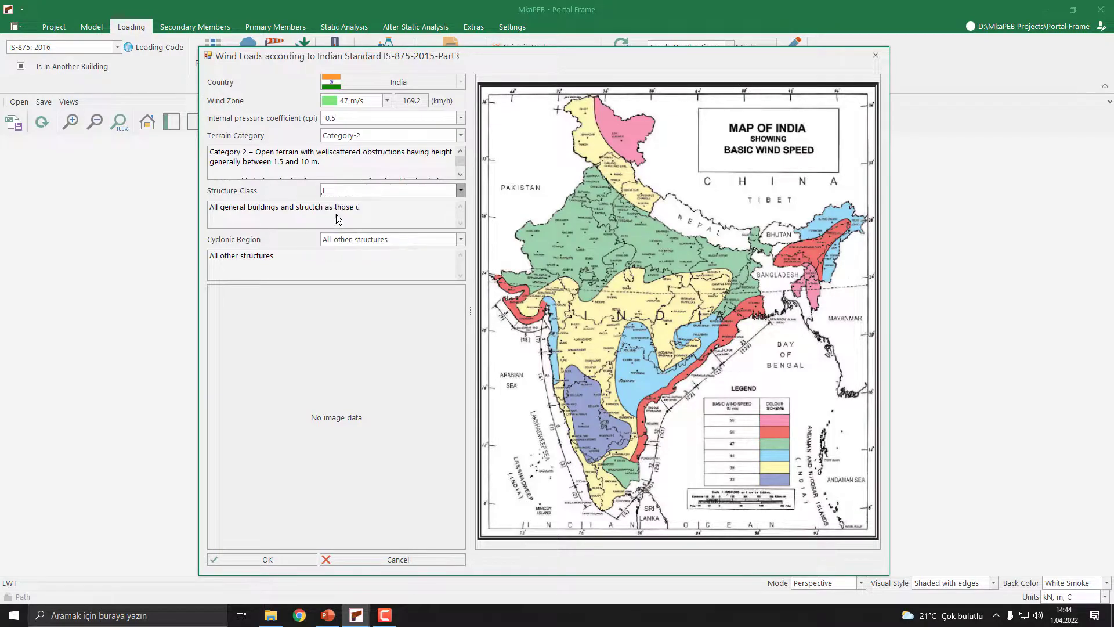
left_click(336, 215)
left_click_drag(211, 209, 248, 217)
left_click(345, 190)
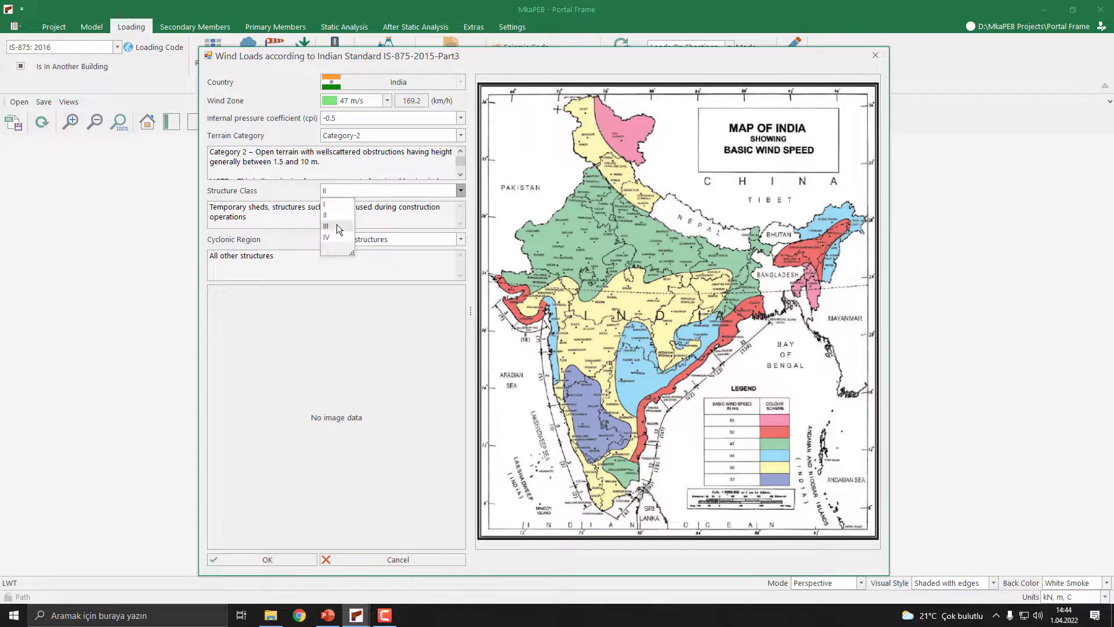
left_click(336, 203)
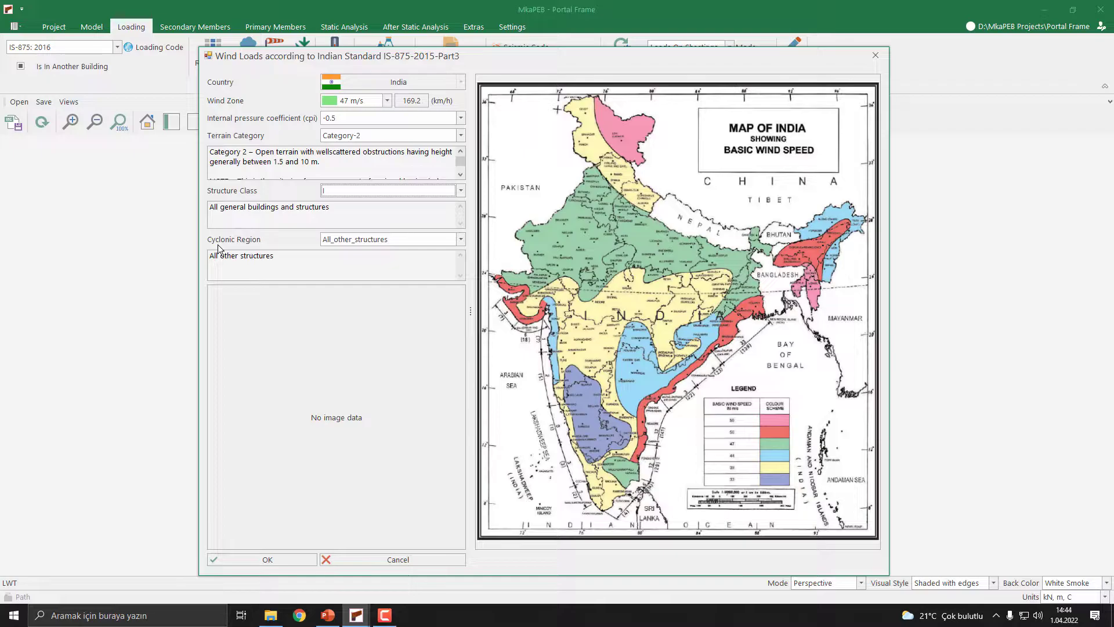
Choose All_other_structures as the cyclonic region and accept the wind load settings.
left_click(387, 241)
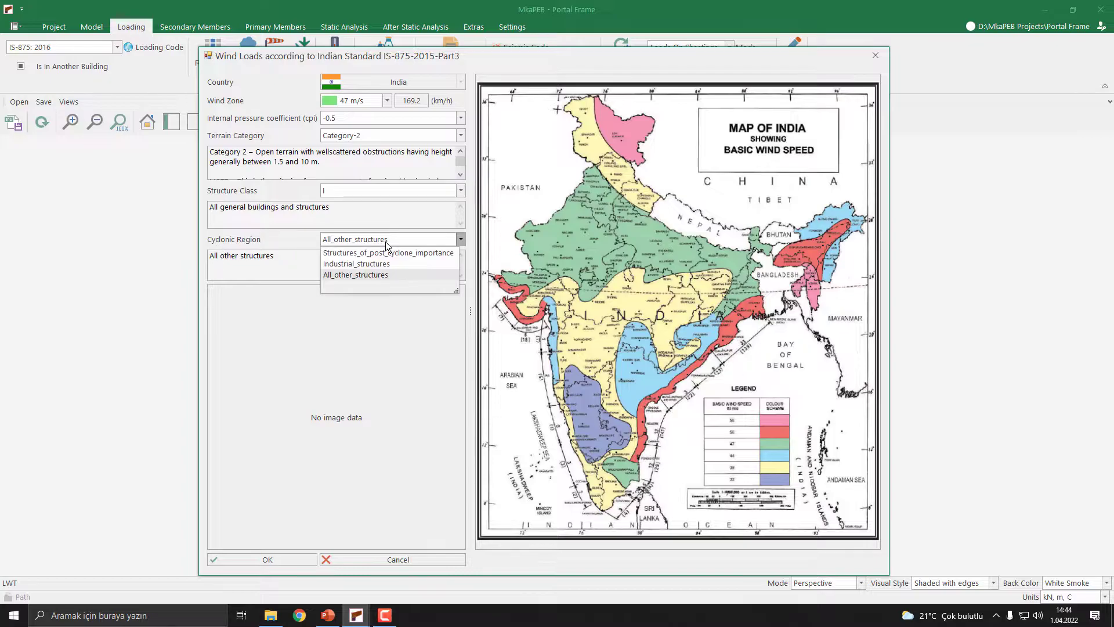
left_click(365, 275)
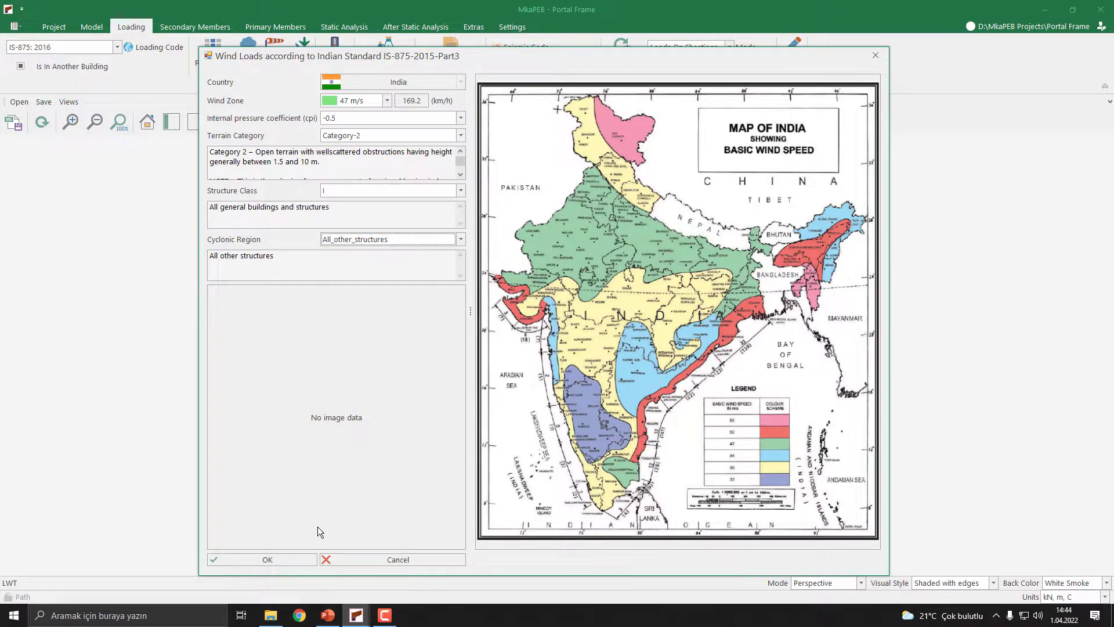
left_click(285, 562)
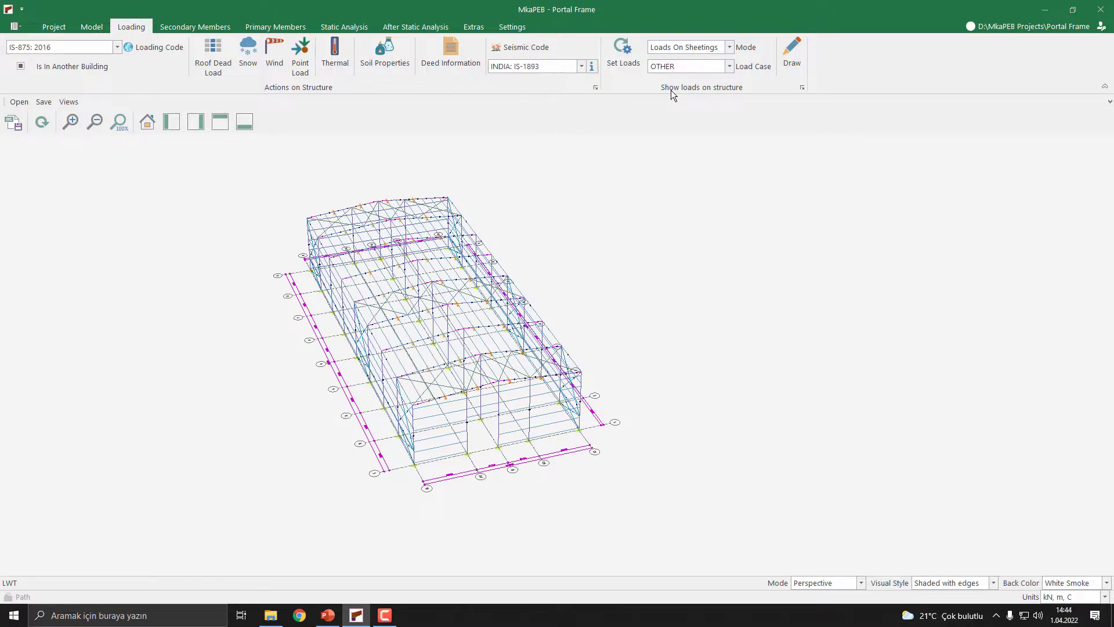
Draw the WIND-L loads on the sheetings and check the load value on the front roof-edge panel.
left_click(686, 49)
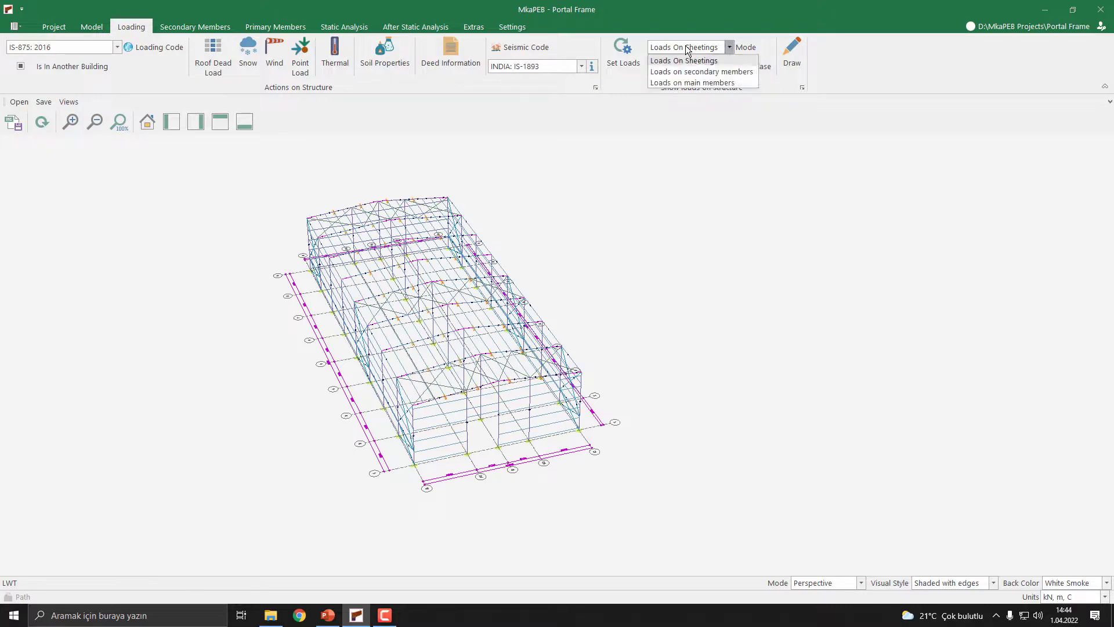
left_click(698, 62)
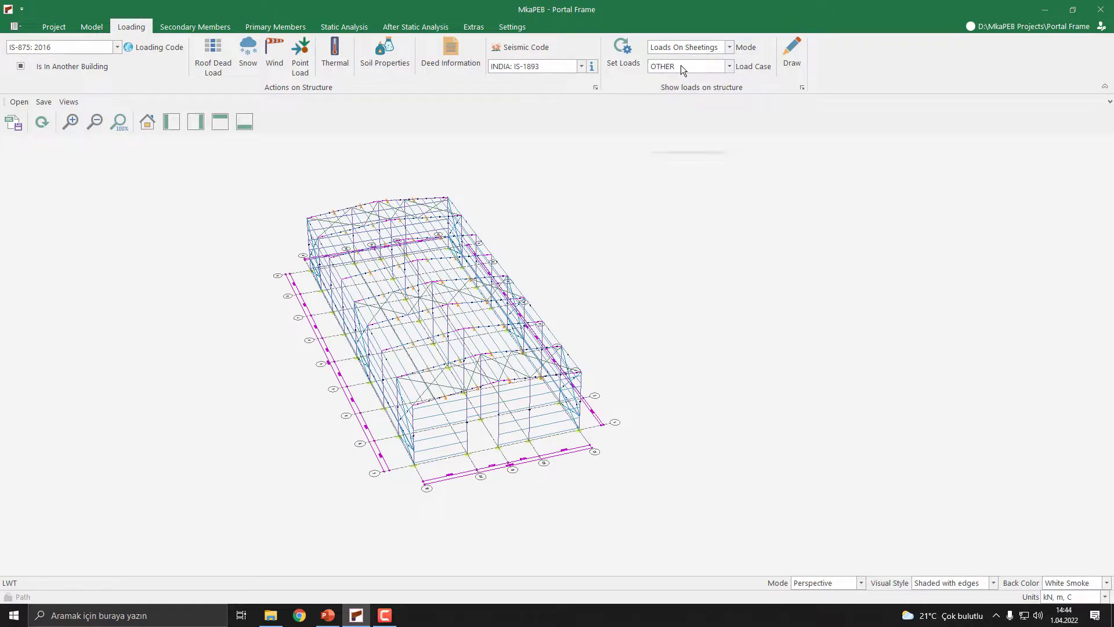
left_click(681, 65)
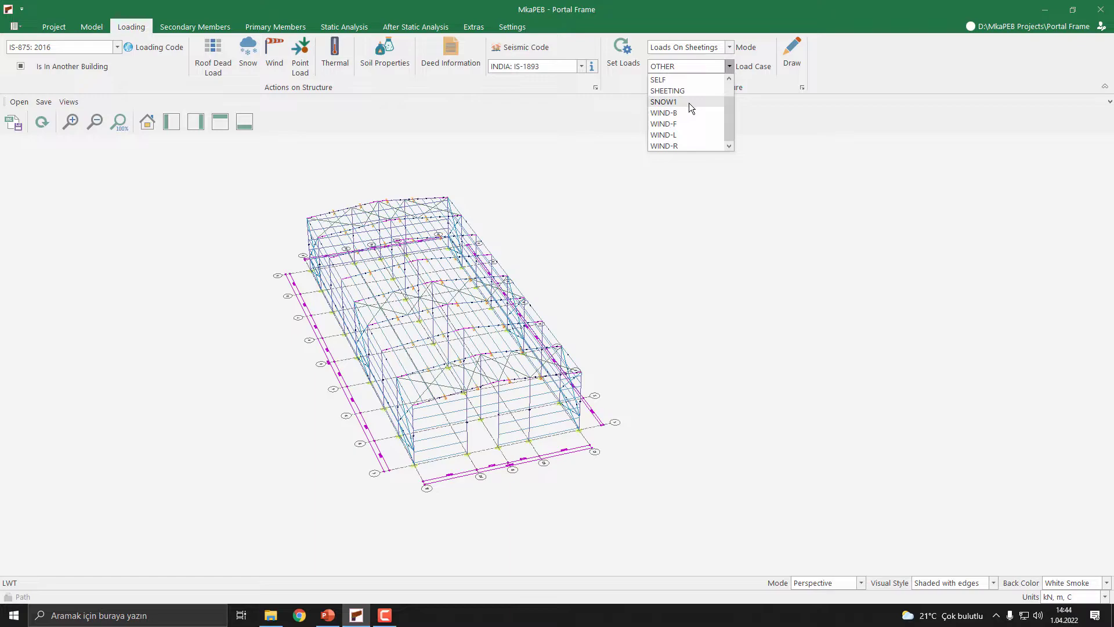
left_click(683, 134)
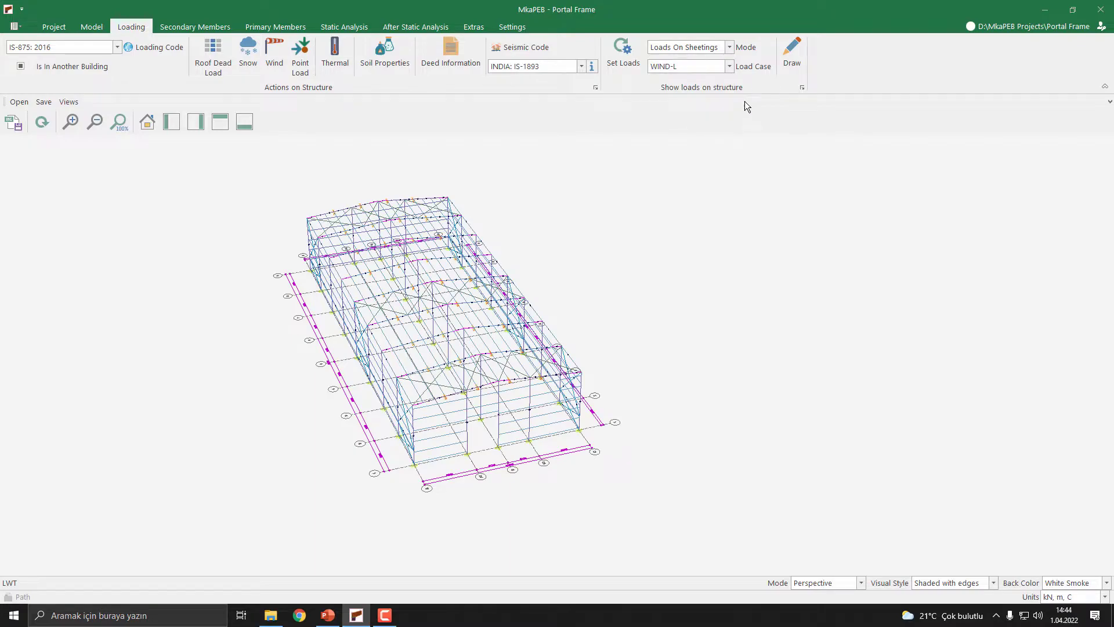
left_click(790, 71)
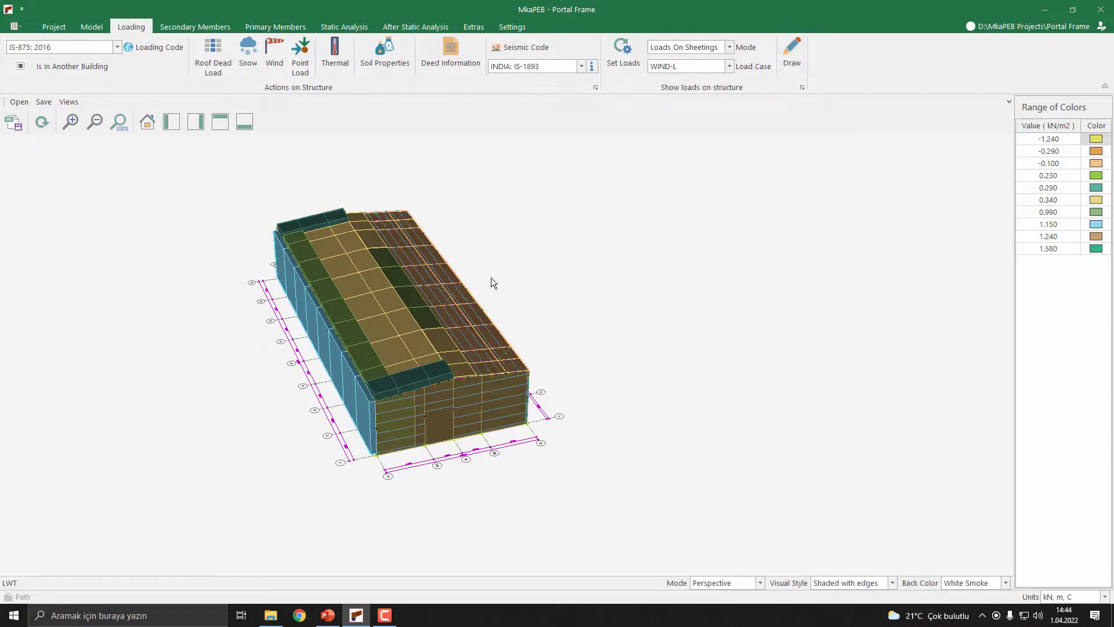
mouse_move(500, 326)
middle_mouse_down()
mouse_move(480, 321)
mouse_move(501, 290)
mouse_move(522, 310)
mouse_move(522, 330)
mouse_move(469, 342)
mouse_move(475, 332)
middle_mouse_up()
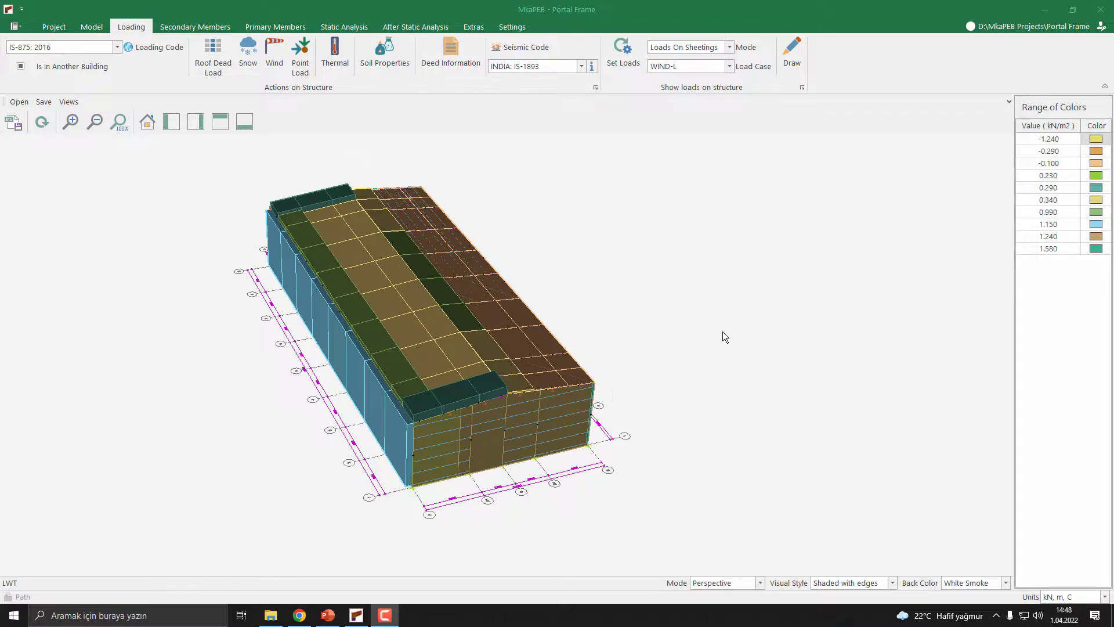
left_click(450, 404)
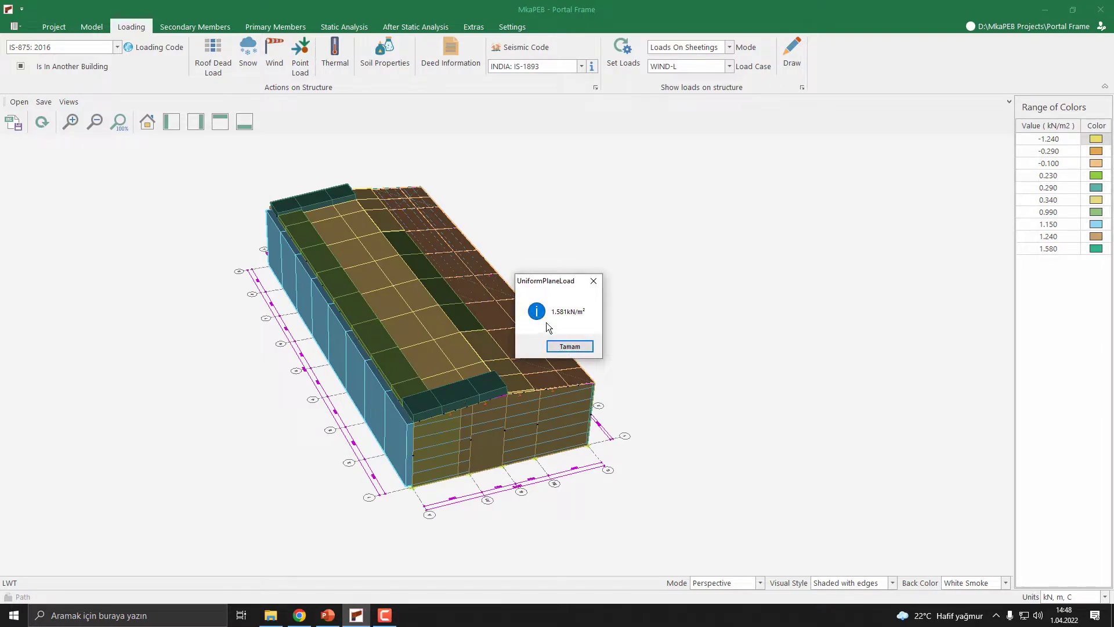
left_click(572, 347)
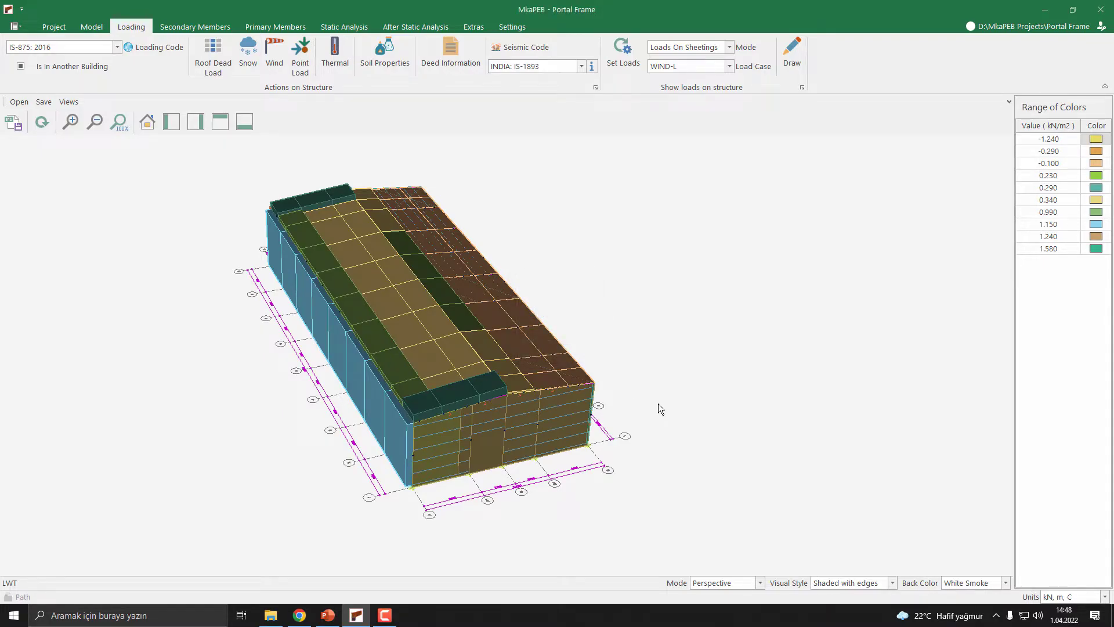
Draw the WIND-L loads on the secondary members and inspect their distribution in the model.
left_click(688, 51)
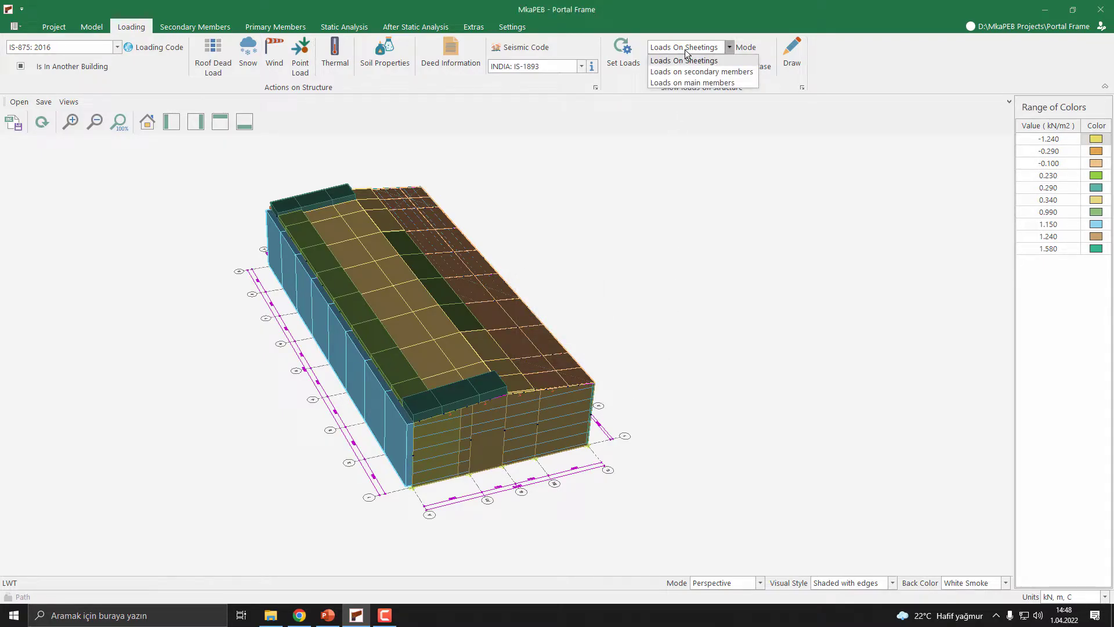
left_click(720, 72)
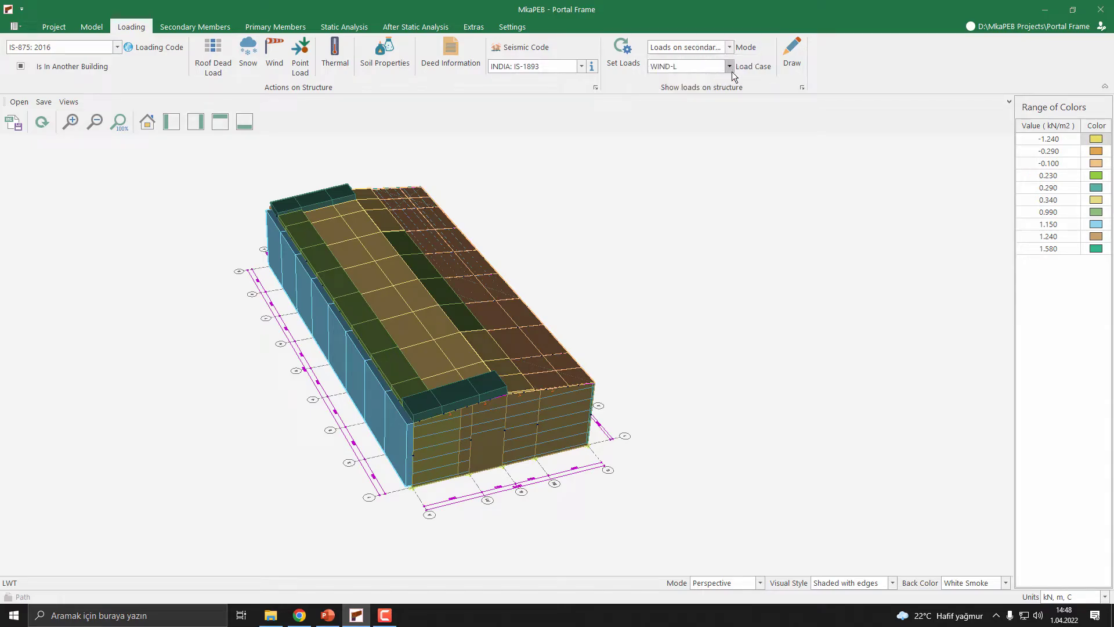
left_click(792, 62)
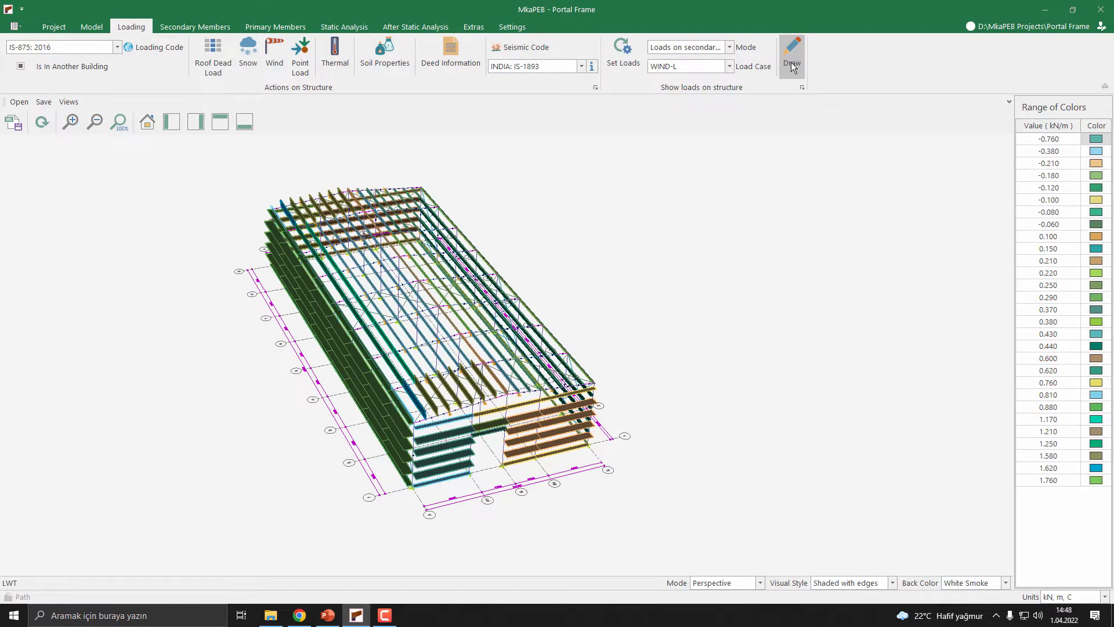
mouse_move(581, 348)
middle_mouse_down()
mouse_move(560, 369)
mouse_move(548, 309)
mouse_move(588, 335)
mouse_move(593, 383)
mouse_move(597, 365)
middle_mouse_up()
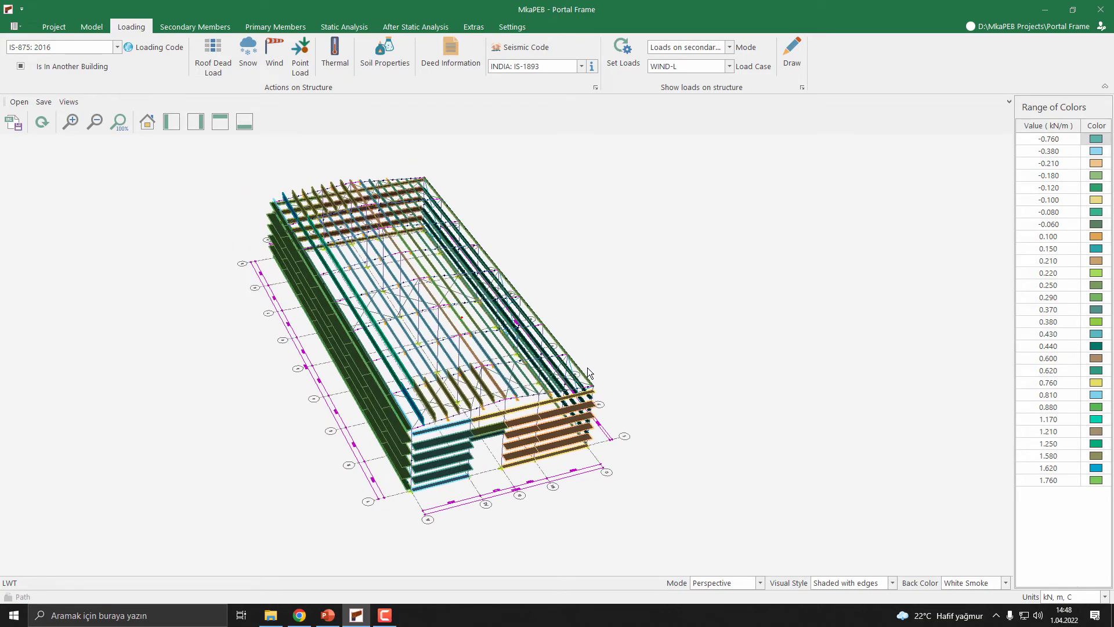
Draw the WIND-L loads on the main members and inspect the loaded frames.
left_click(695, 53)
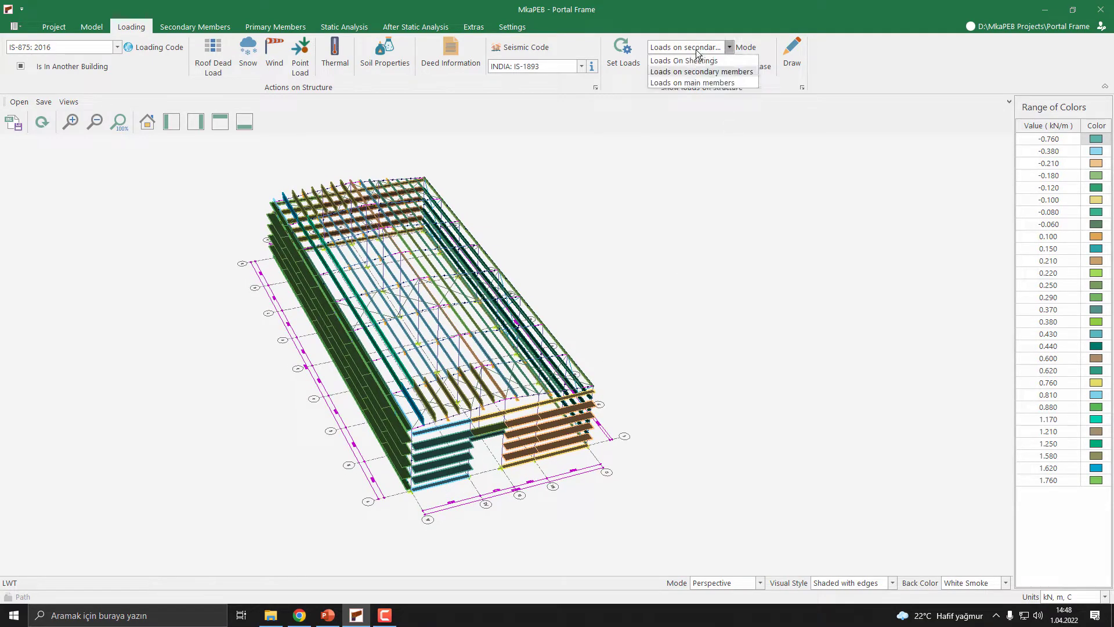
left_click(694, 83)
left_click(792, 54)
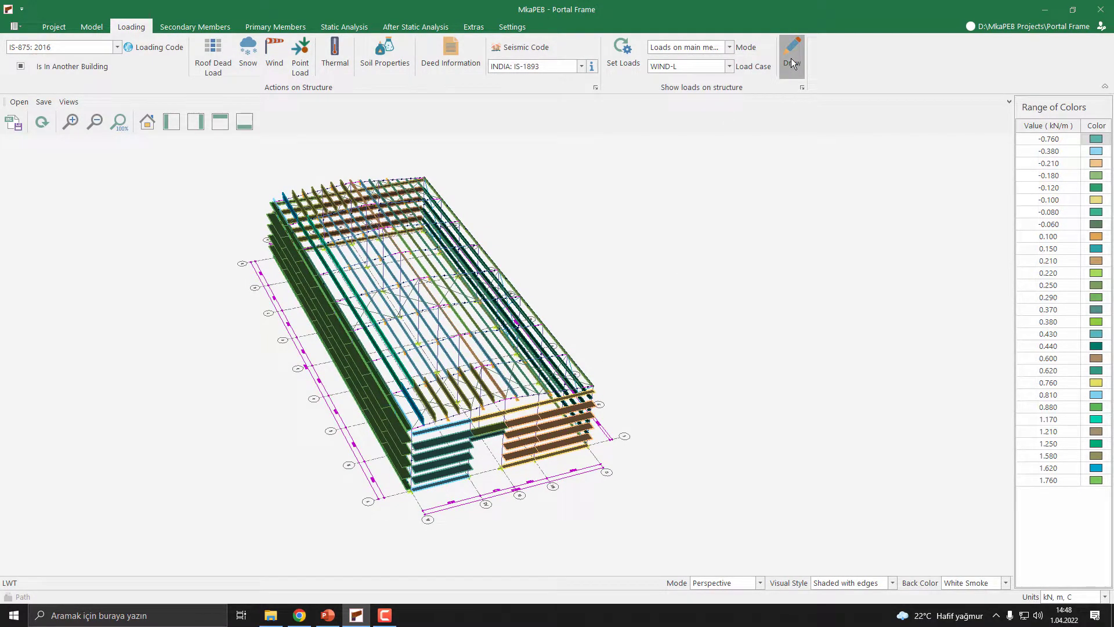
mouse_move(566, 399)
middle_mouse_down()
mouse_move(541, 367)
mouse_move(561, 389)
middle_mouse_up()
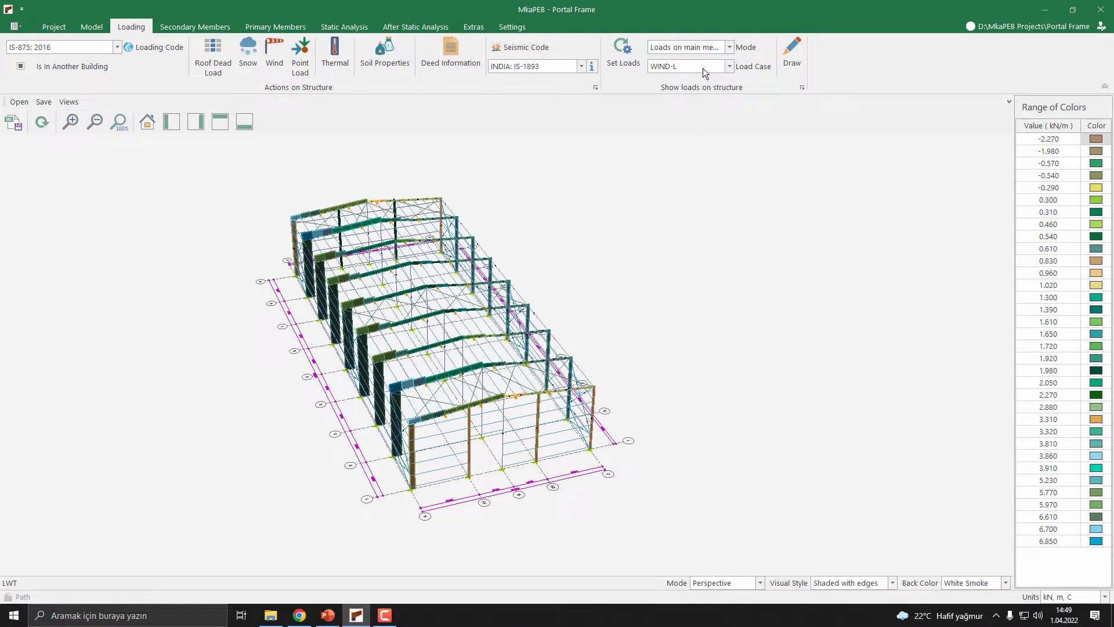
Switch the load display back to the sheetings and redraw the WIND-L loads.
left_click(687, 47)
left_click(676, 57)
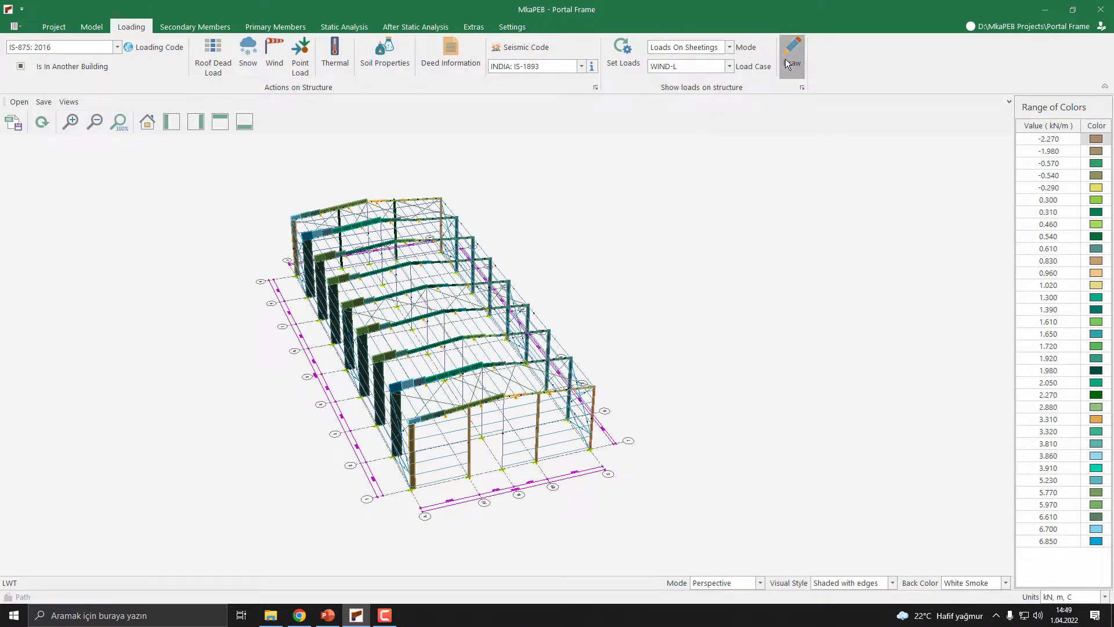
left_click(789, 58)
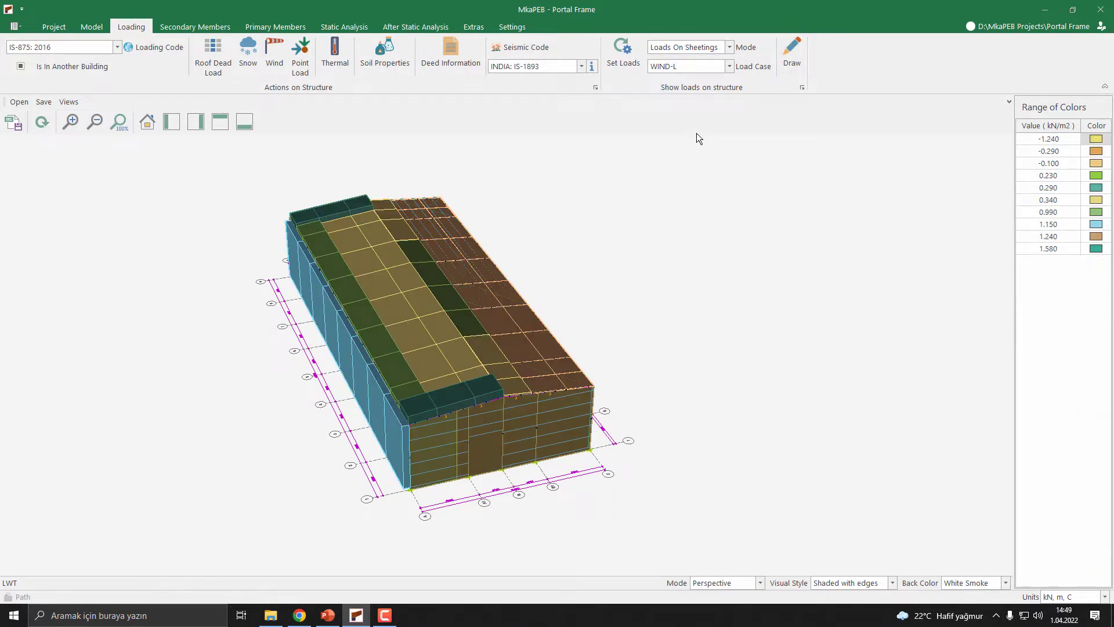
Draw the WIND-R loads on the sheetings and inspect their distribution over the roof and walls.
left_click(701, 67)
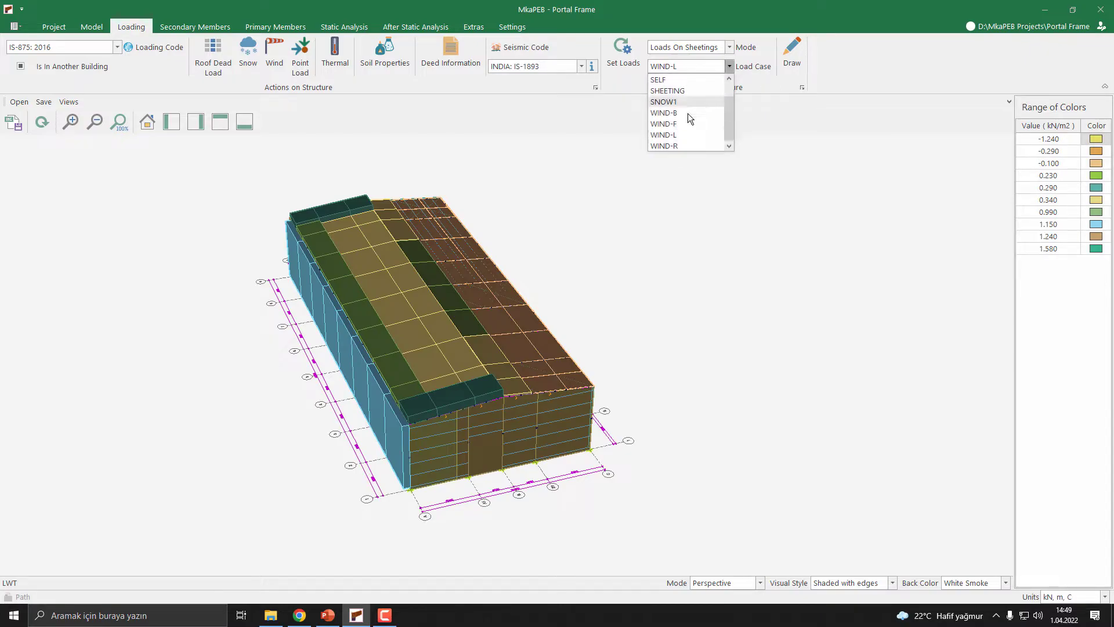
left_click(677, 146)
left_click(790, 61)
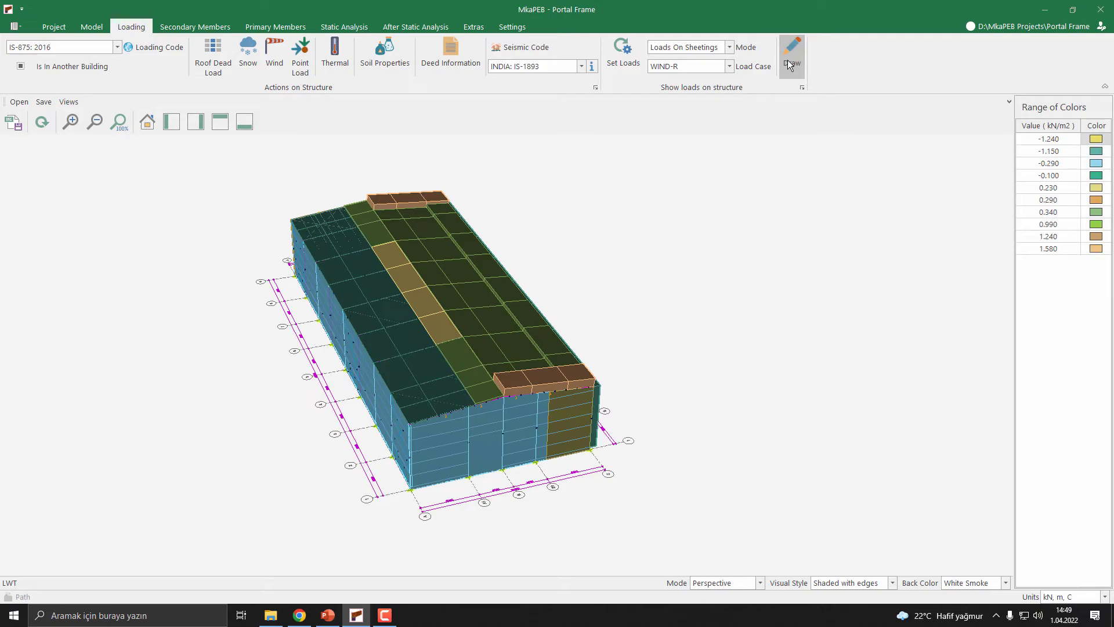
middle_click_drag(536, 411, 555, 393)
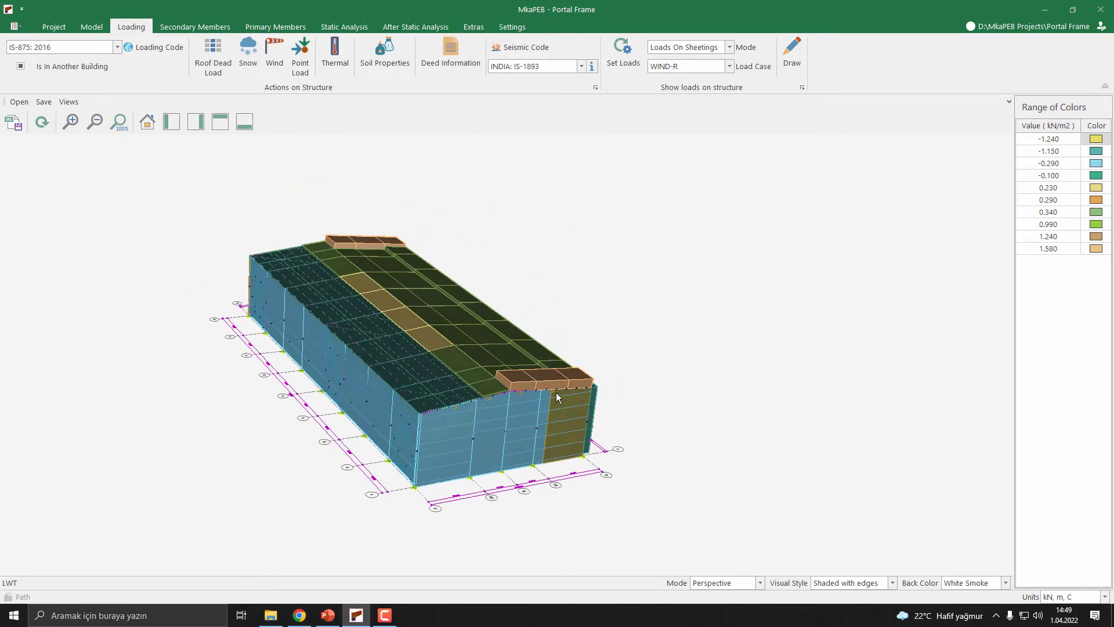
Draw the WIND-F loads on the sheetings and inspect the loaded roof and wall panels.
left_click(673, 66)
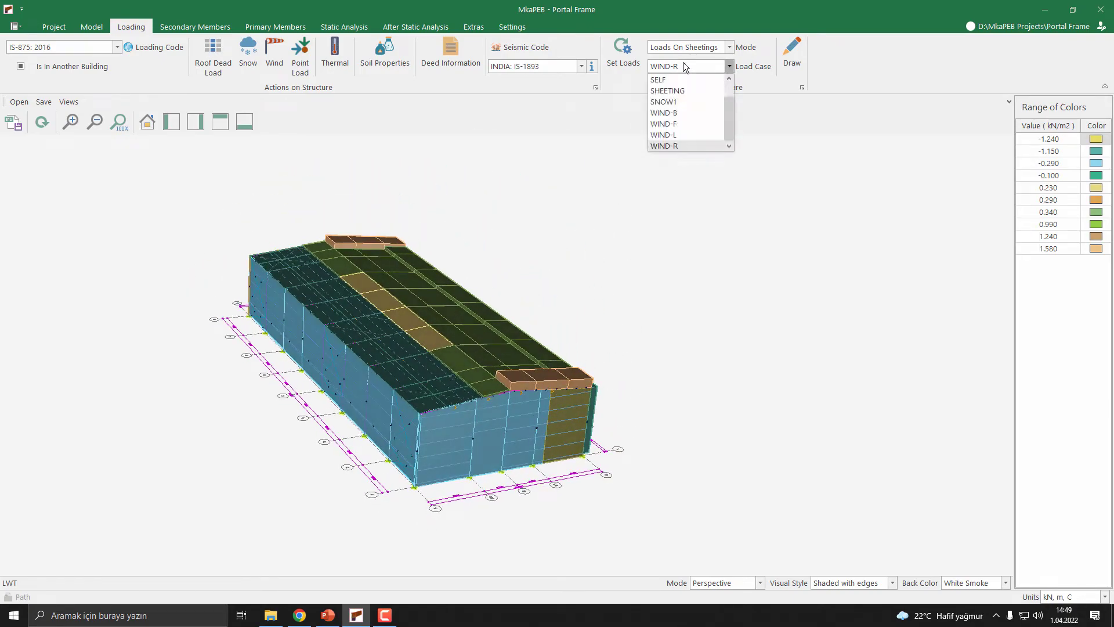
left_click(673, 124)
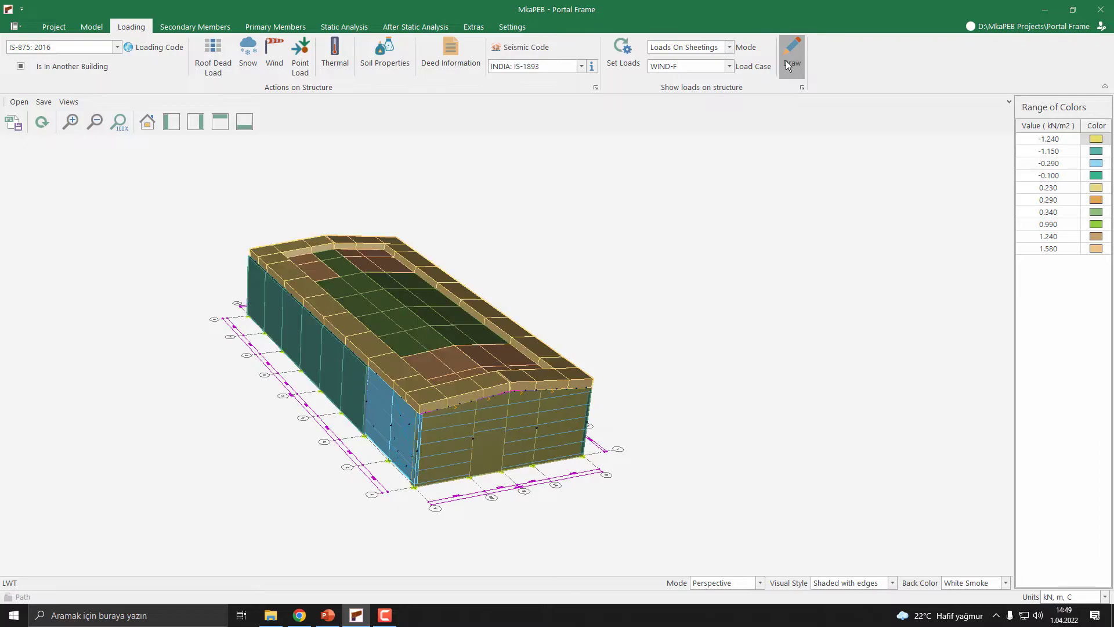
middle_click_drag(453, 387, 673, 139)
Draw the WIND-B loads on the sheetings and examine the loaded building from another angle.
left_click(701, 67)
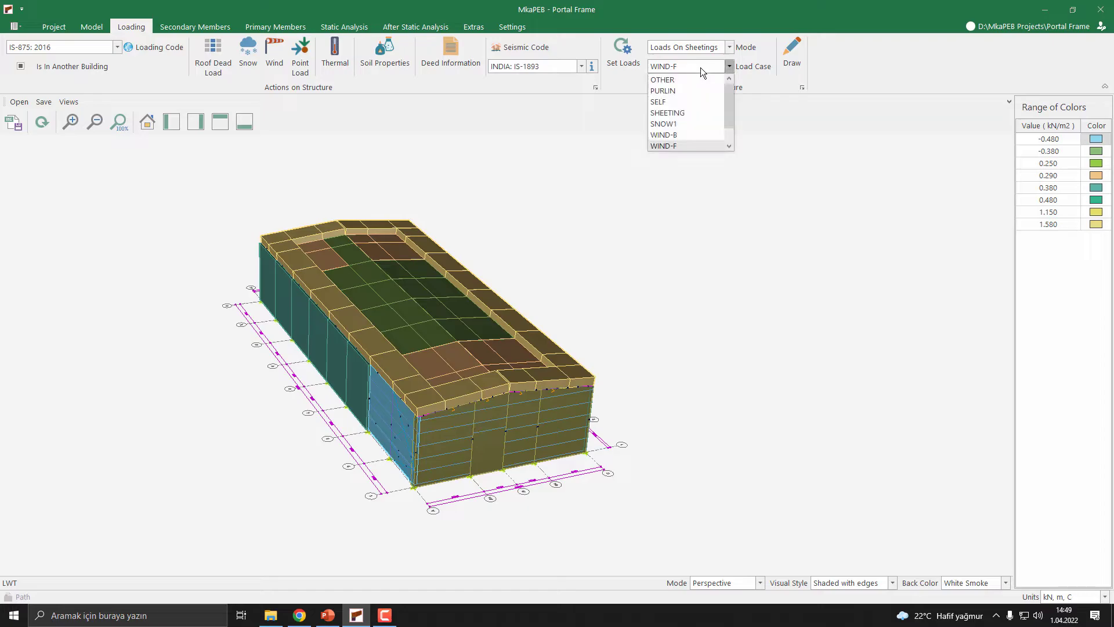
left_click(678, 135)
left_click(793, 65)
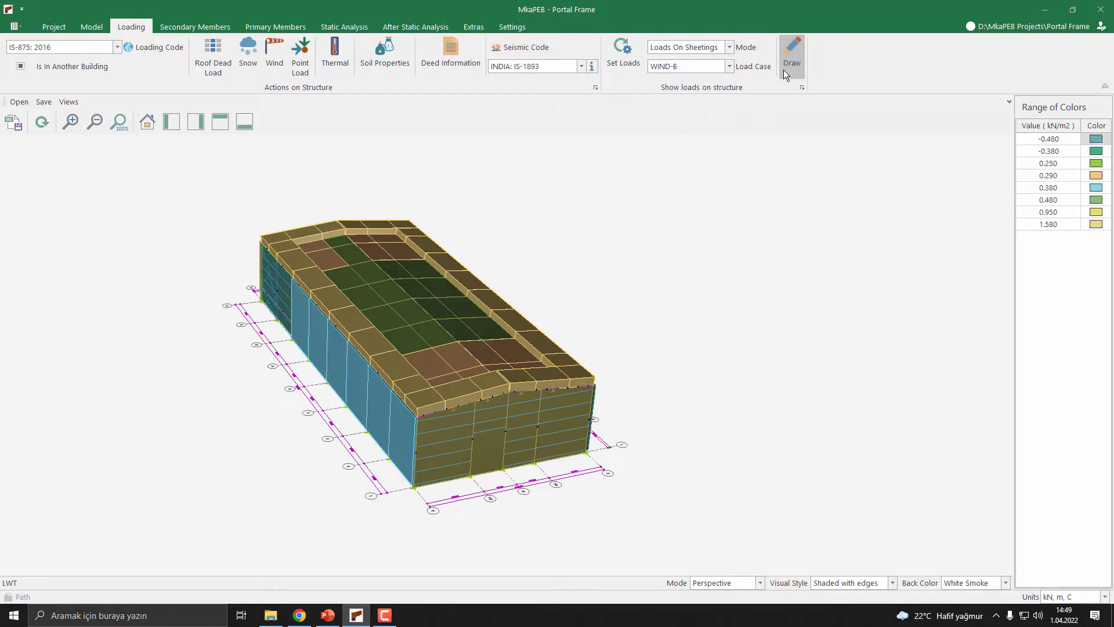
middle_click_drag(529, 392, 466, 374)
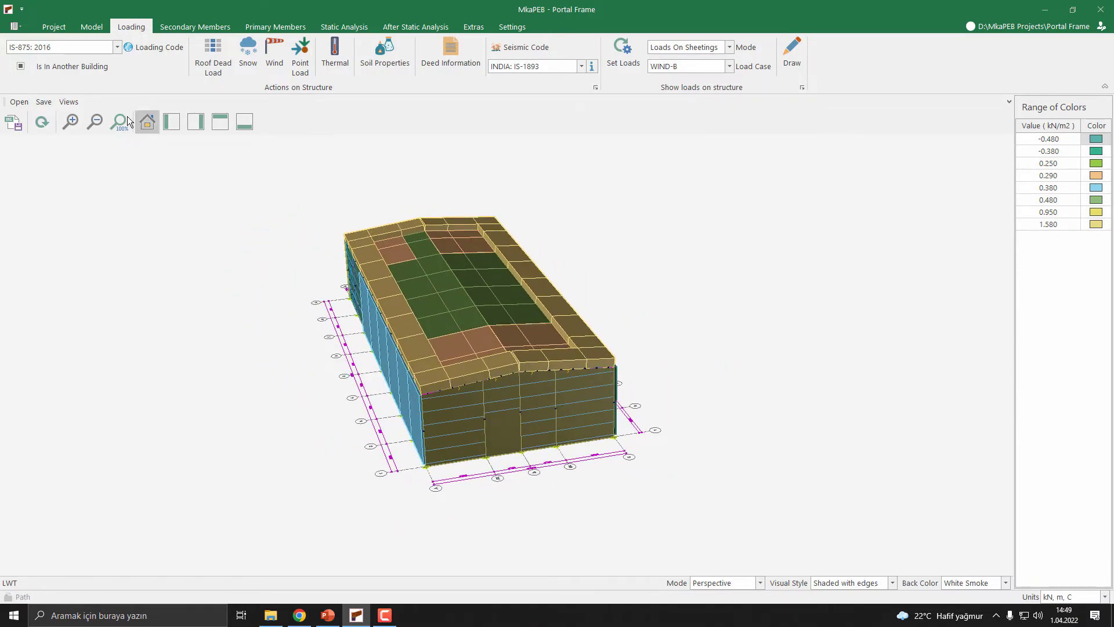
Change the loading code to EN-1991 with the Sweden national annex and view its wind load parameters and wind map.
left_click(74, 51)
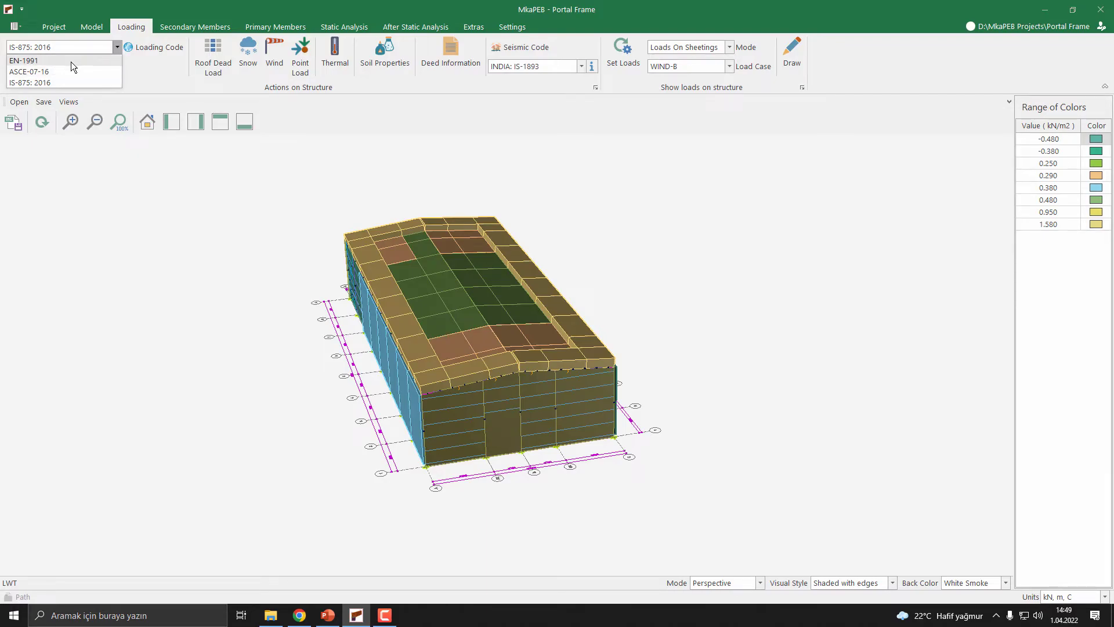
left_click(72, 61)
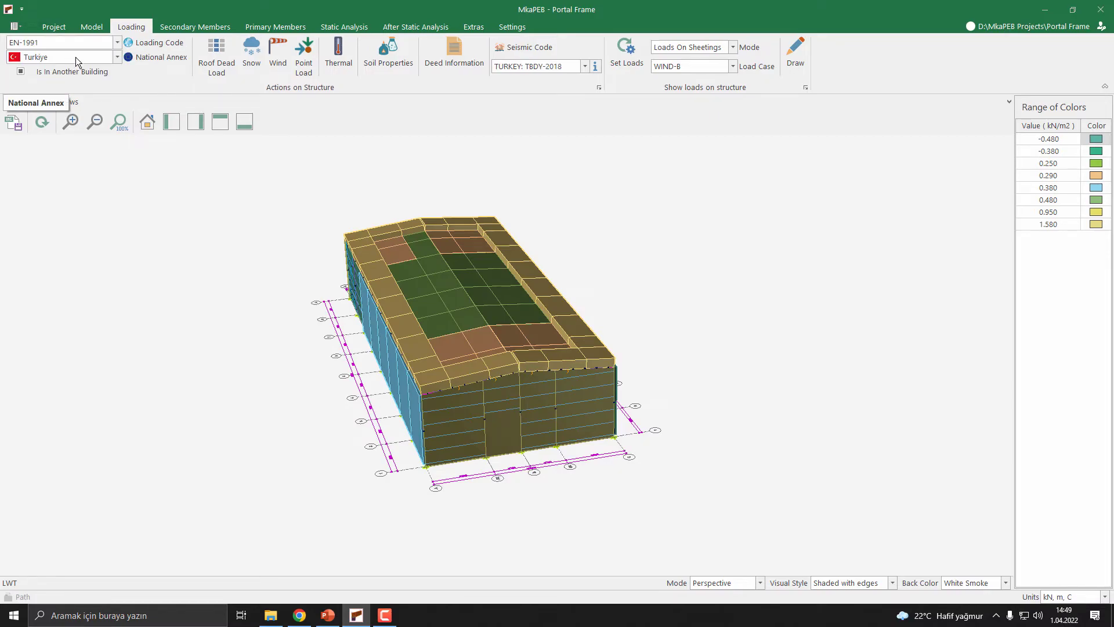
left_click(72, 60)
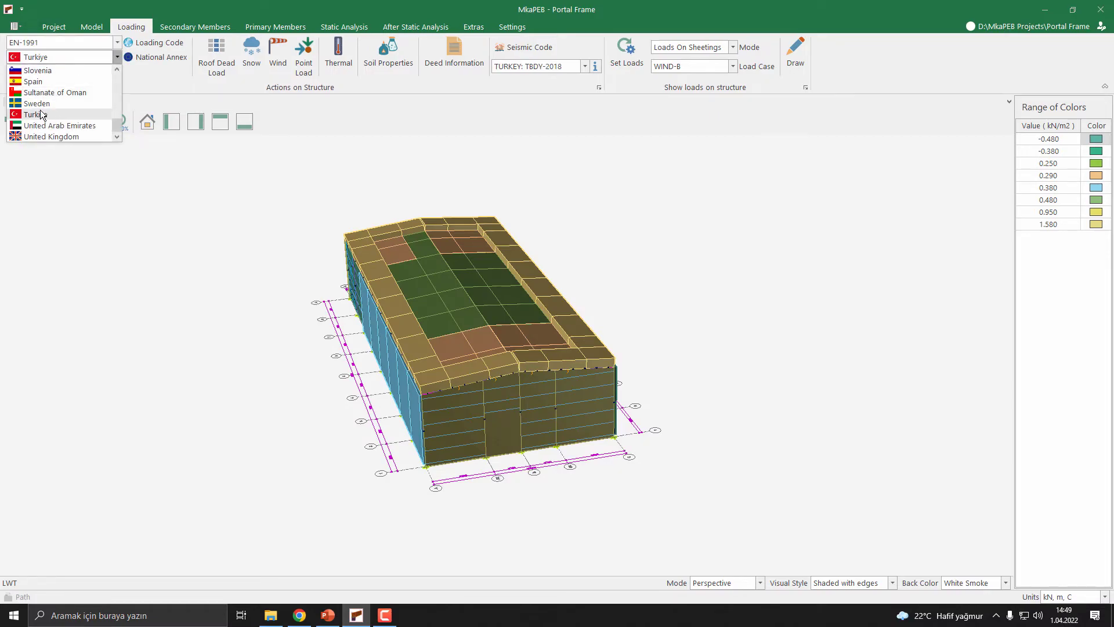
left_click(53, 105)
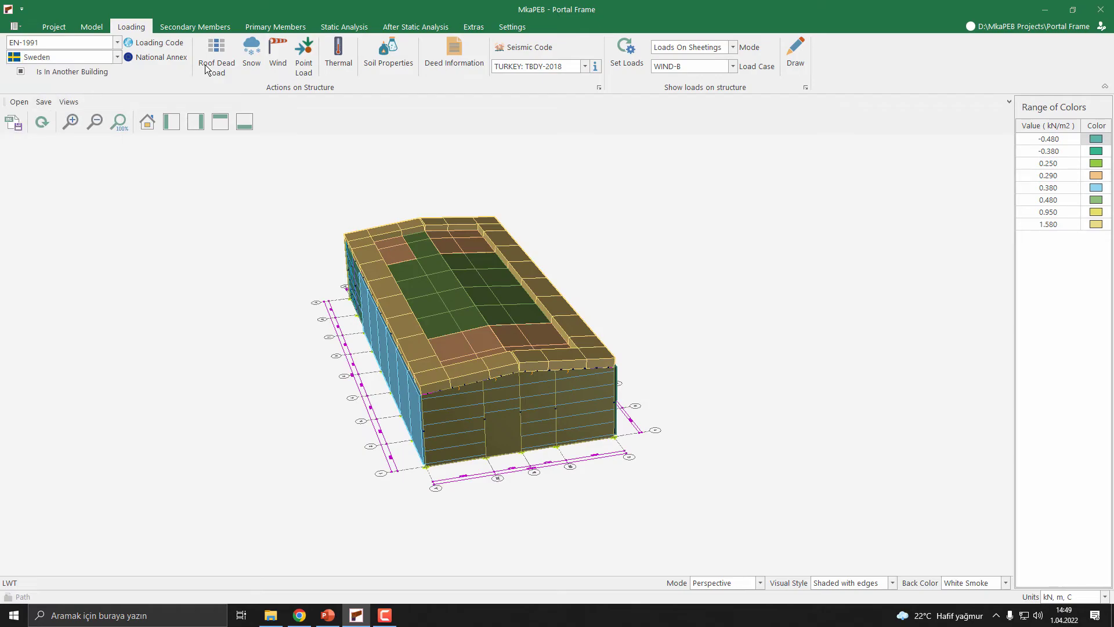
left_click(279, 67)
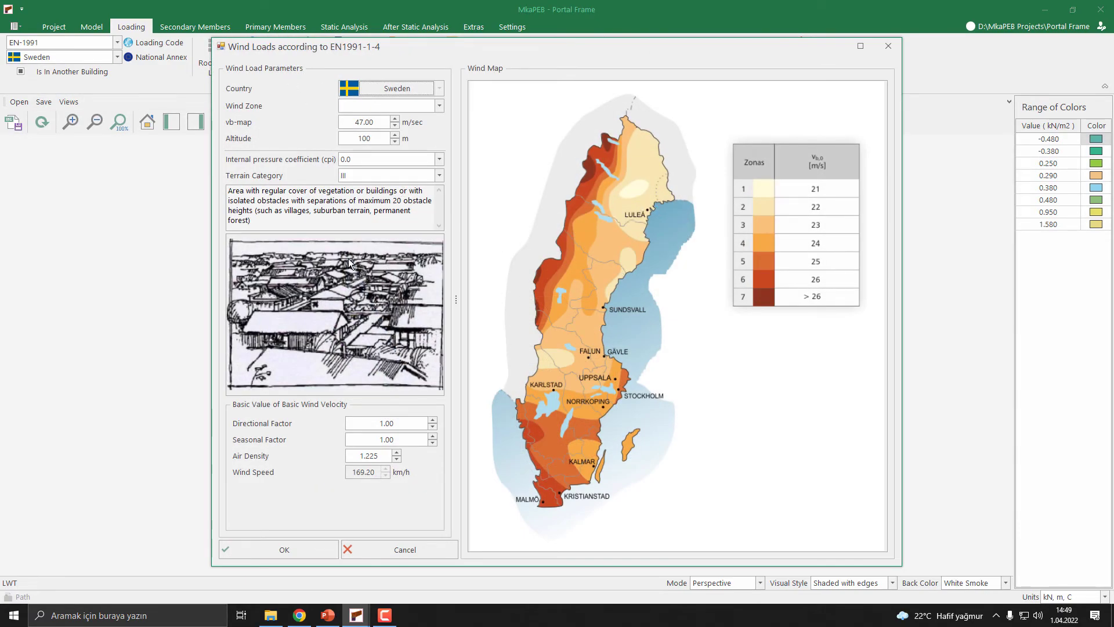
left_click(887, 46)
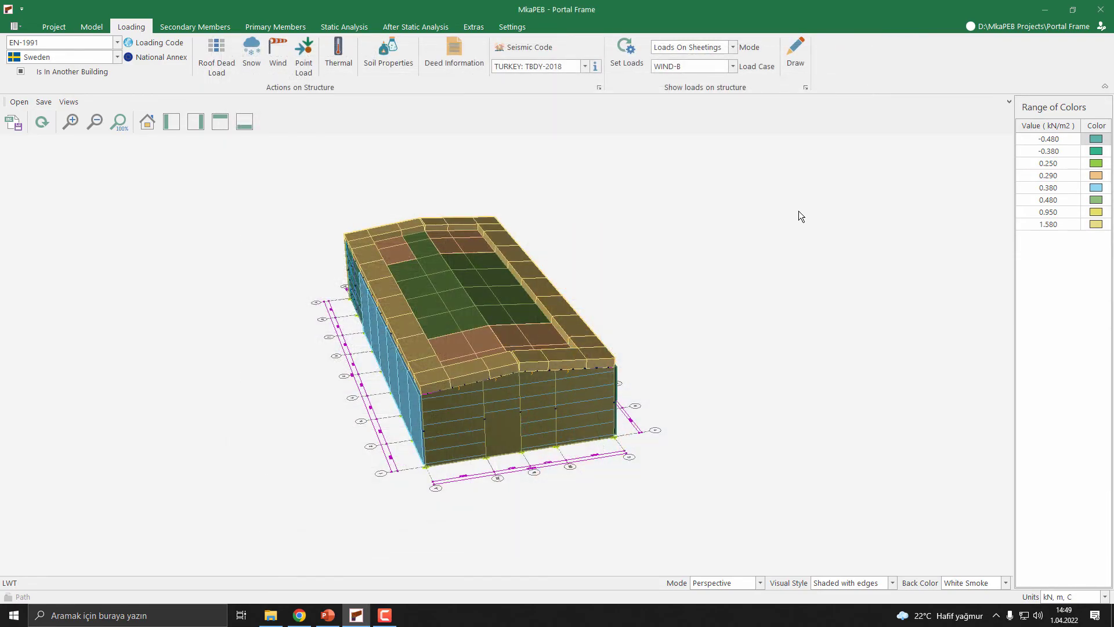